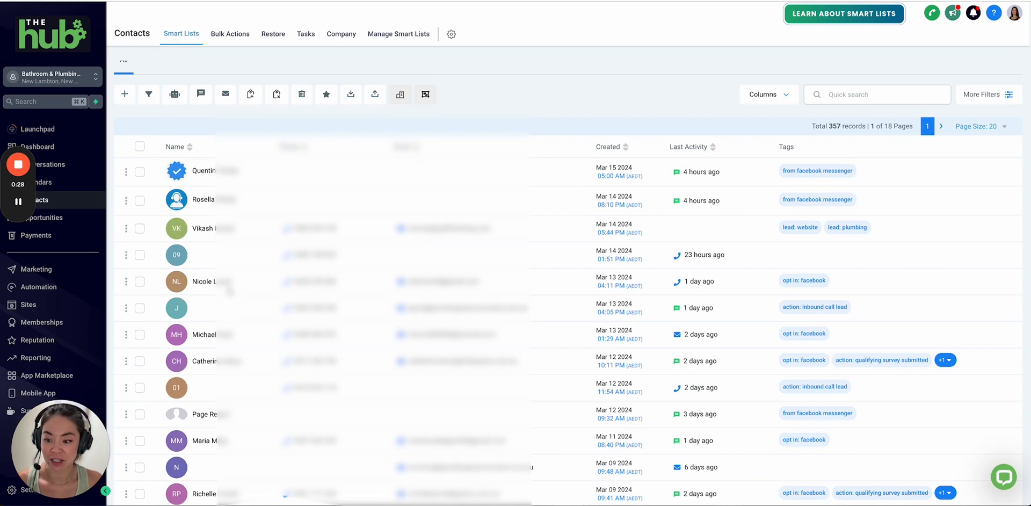
Open the contact created on Mar 08 2024 at 11:05 AM and check its contact source
{"action": "scroll", "coordinate": [236, 342], "scroll_direction": "down", "scroll_amount": 3}
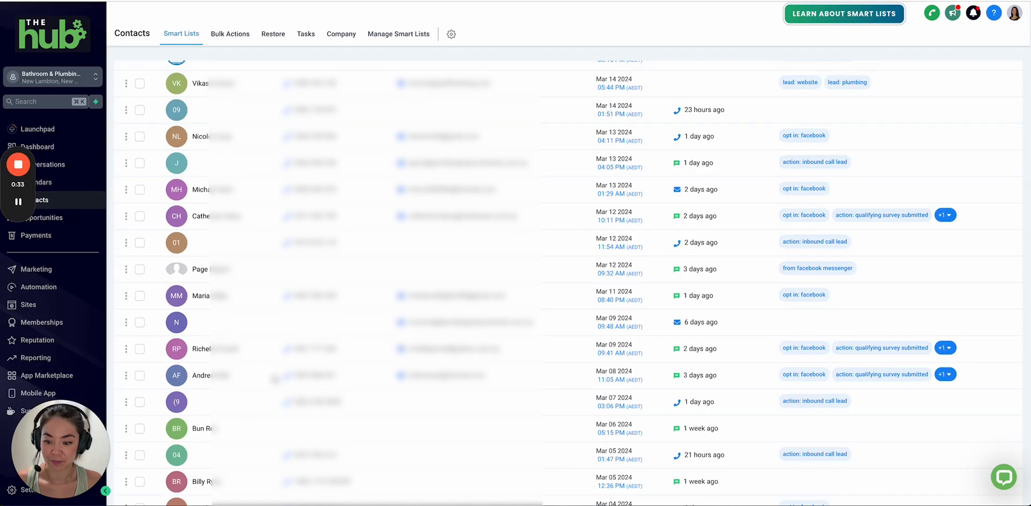
{"action": "left_click", "coordinate": [199, 377]}
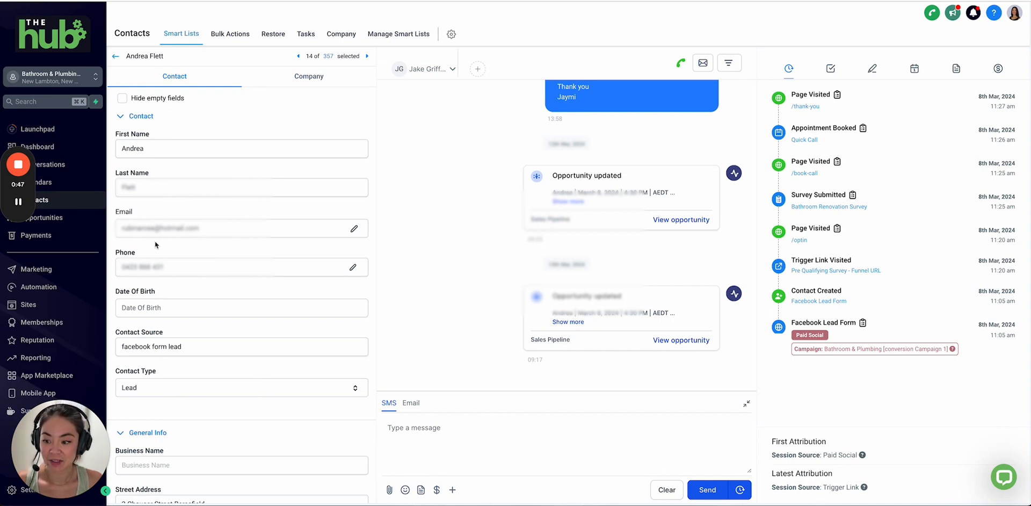
{"action": "left_click_drag", "start_coordinate": [184, 347], "coordinate": [122, 344]}
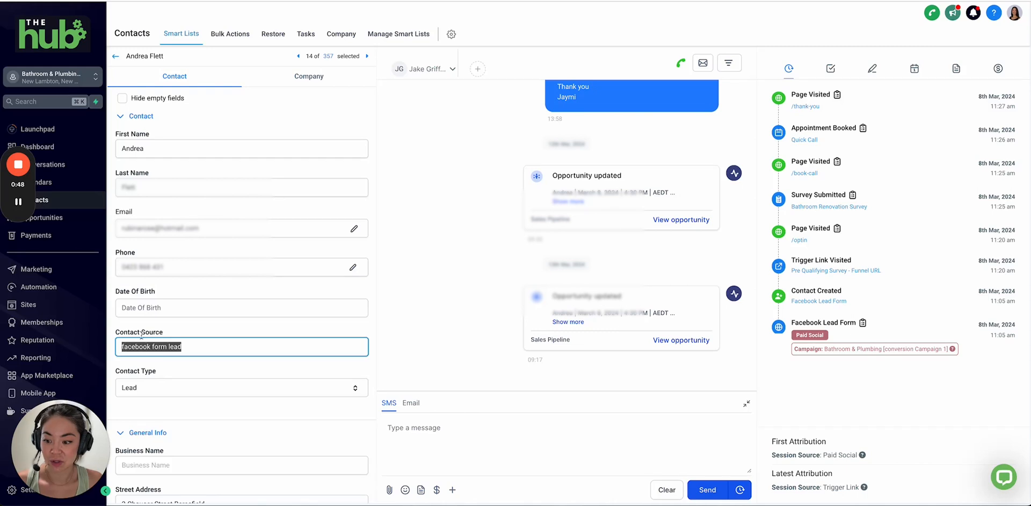
{"action": "left_click", "coordinate": [197, 333]}
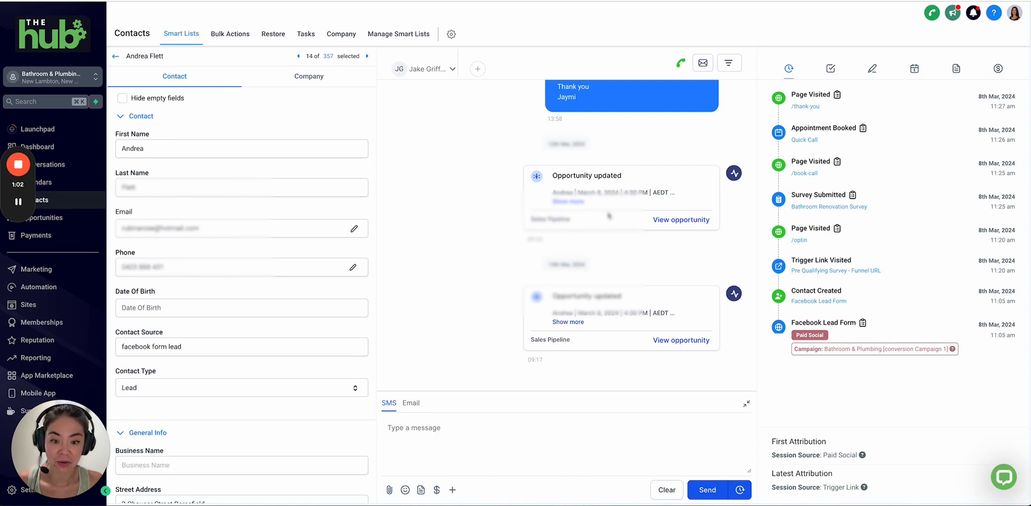
Review the contact's conversation history of messages, calls and opportunity updates, and locate the call option
{"action": "scroll", "coordinate": [609, 216], "scroll_direction": "up", "scroll_amount": 5}
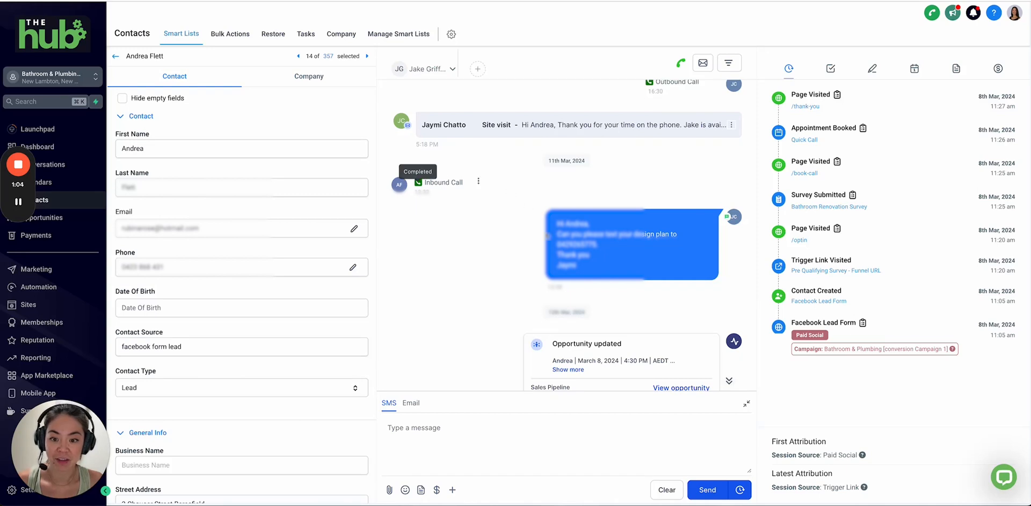
{"action": "scroll", "coordinate": [477, 219], "scroll_direction": "up", "scroll_amount": 1}
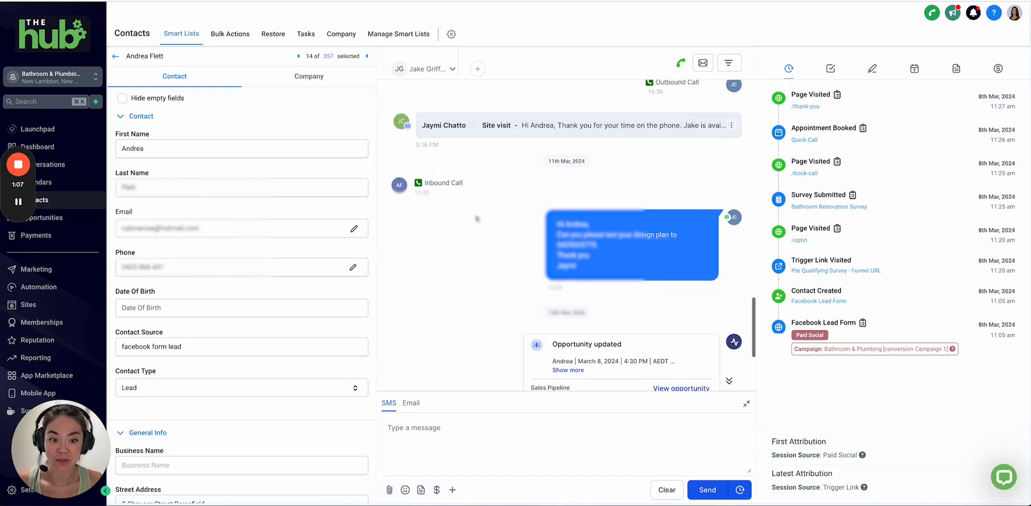
{"action": "scroll", "coordinate": [477, 218], "scroll_direction": "up", "scroll_amount": 5}
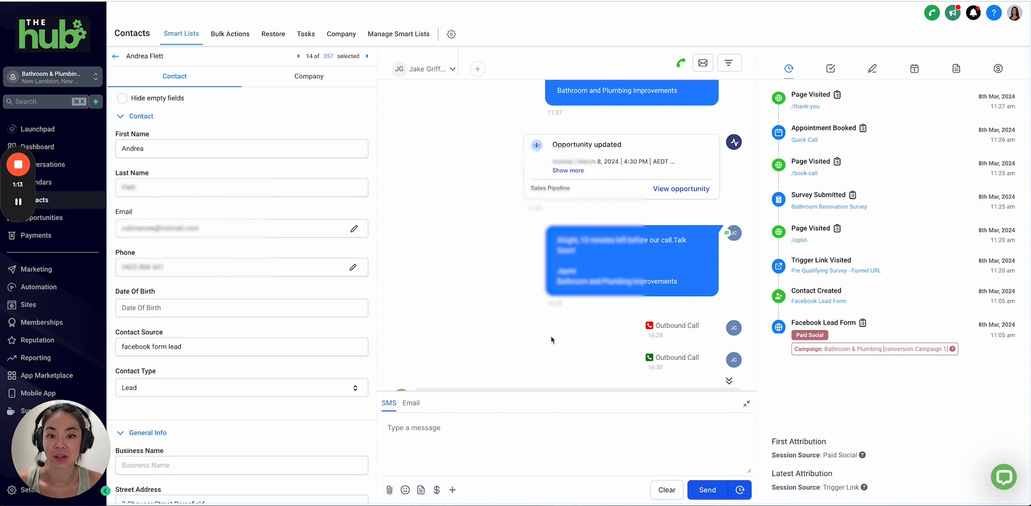
{"action": "scroll", "coordinate": [525, 360], "scroll_direction": "down", "scroll_amount": 3}
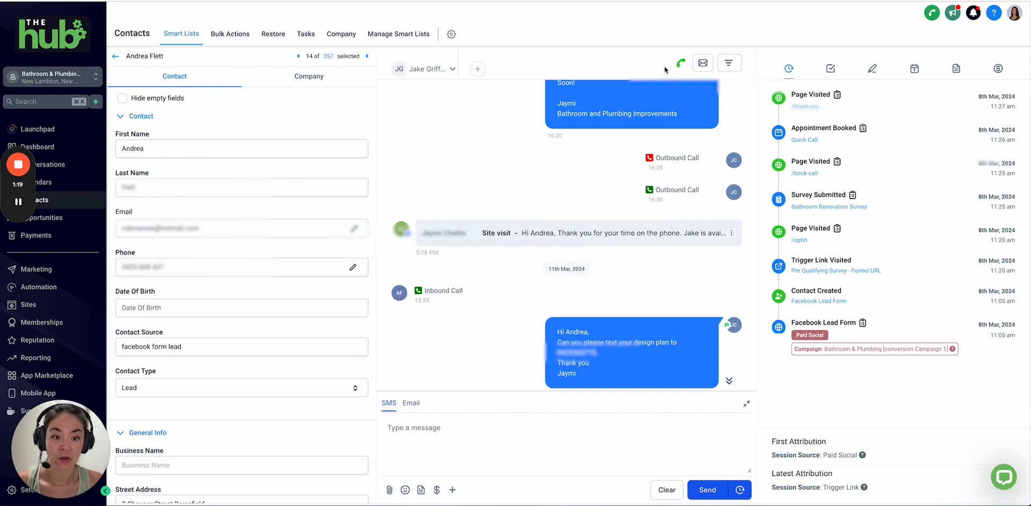
{"action": "left_click", "coordinate": [681, 64]}
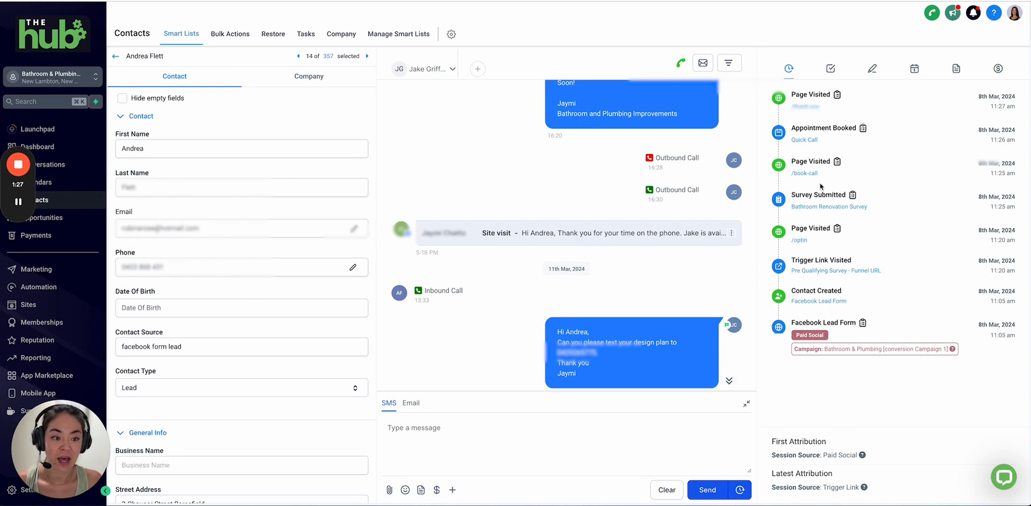
Look through the contact's tasks, notes, appointments, documents and payments
{"action": "left_click", "coordinate": [832, 69]}
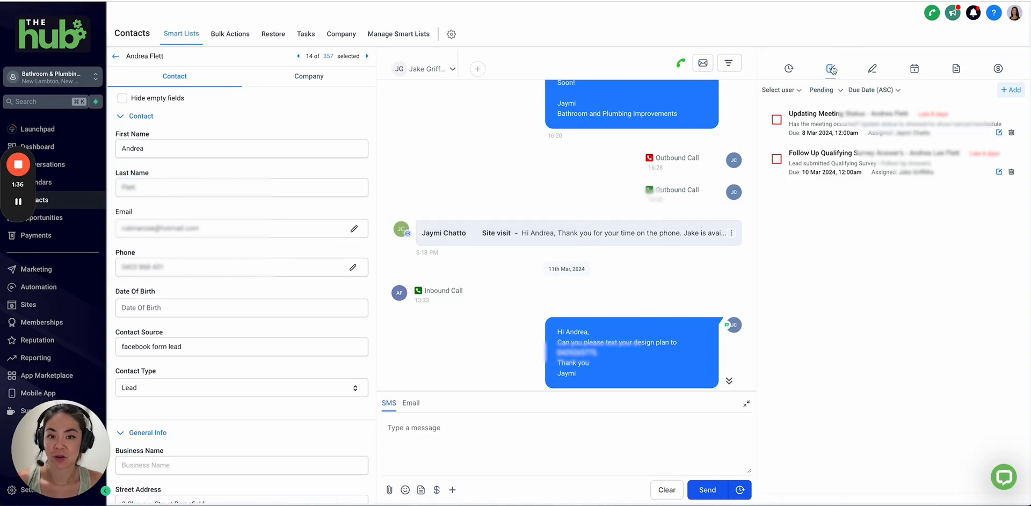
{"action": "left_click", "coordinate": [873, 70]}
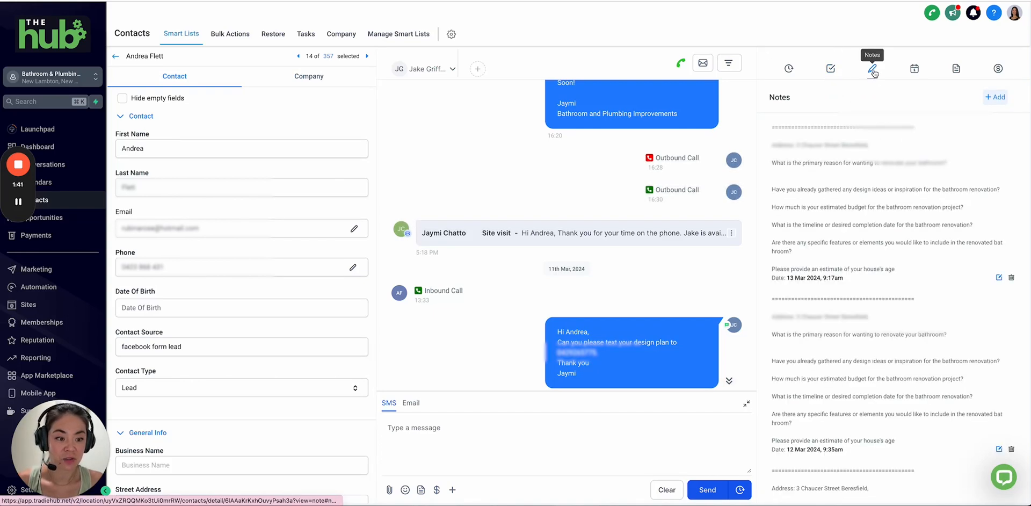
{"action": "scroll", "coordinate": [813, 313], "scroll_direction": "down", "scroll_amount": 7}
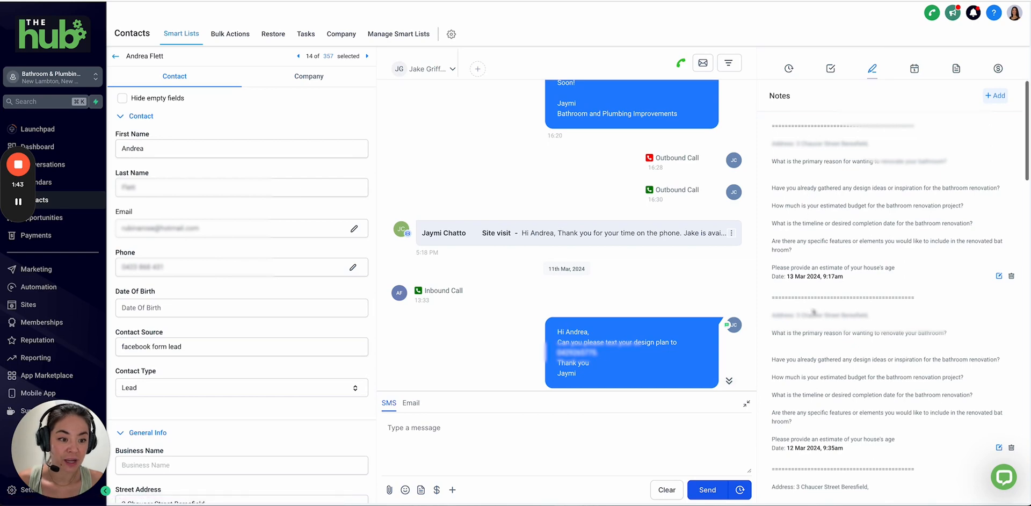
{"action": "scroll", "coordinate": [818, 307], "scroll_direction": "up", "scroll_amount": 7}
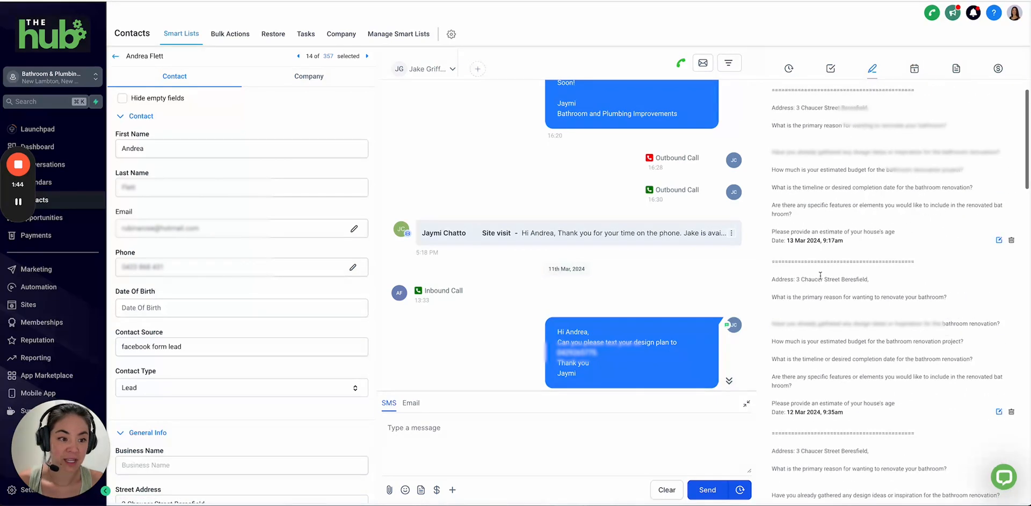
{"action": "left_click", "coordinate": [915, 70]}
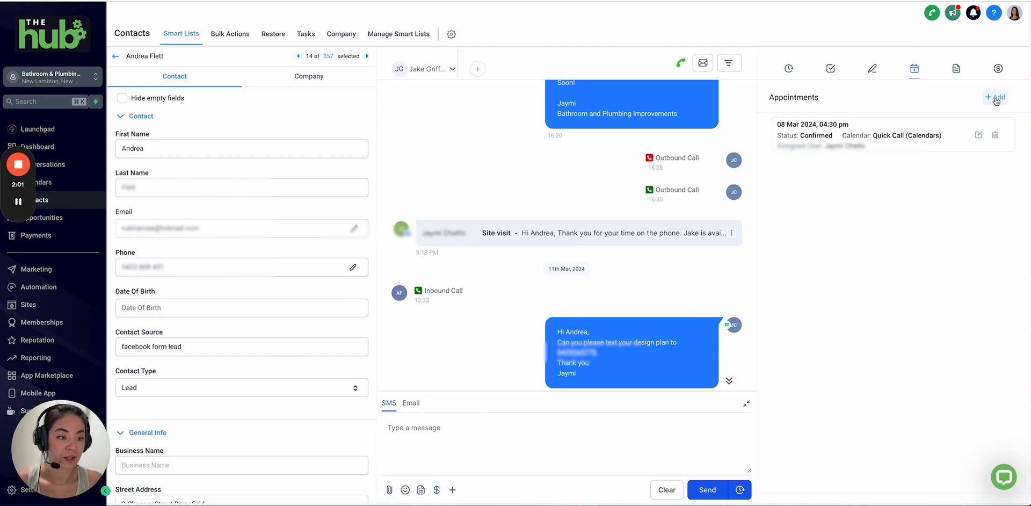
{"action": "left_click", "coordinate": [958, 69]}
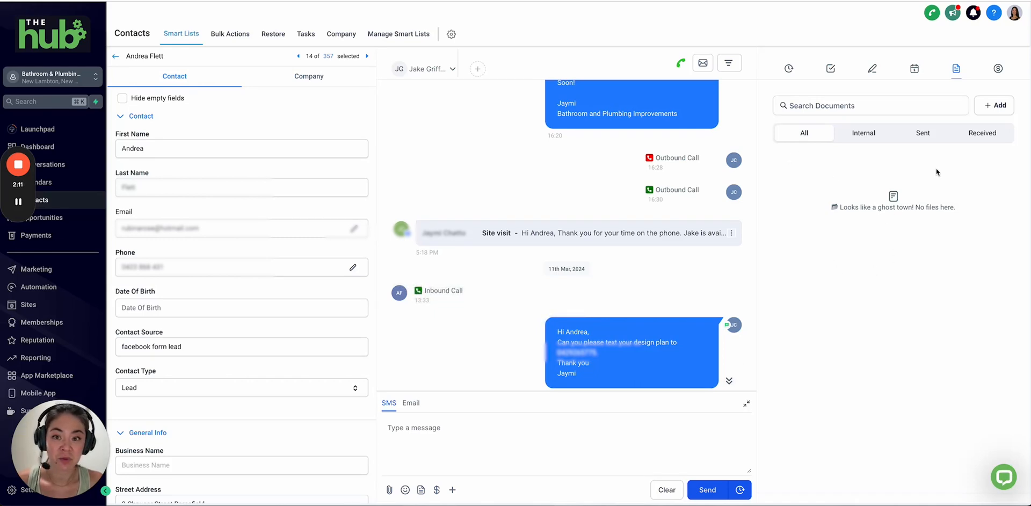
{"action": "left_click", "coordinate": [998, 68]}
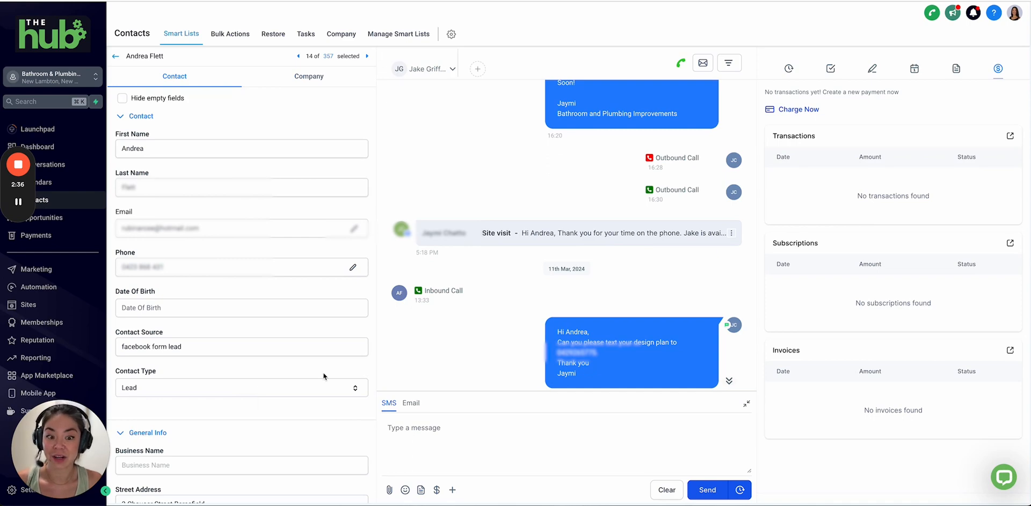
Expand the opportunities in the contact's details and open the linked Proposal Sent (Sales Pipeline) opportunity
{"action": "scroll", "coordinate": [473, 339], "scroll_direction": "up", "scroll_amount": 5}
{"action": "scroll", "coordinate": [488, 343], "scroll_direction": "down", "scroll_amount": 3}
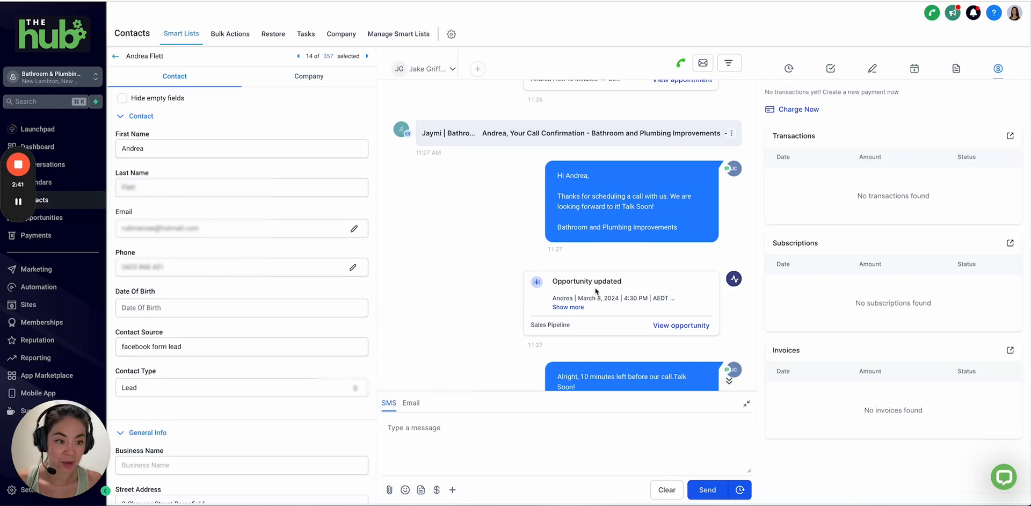
{"action": "scroll", "coordinate": [276, 317], "scroll_direction": "down", "scroll_amount": 10}
{"action": "scroll", "coordinate": [275, 316], "scroll_direction": "down", "scroll_amount": 15}
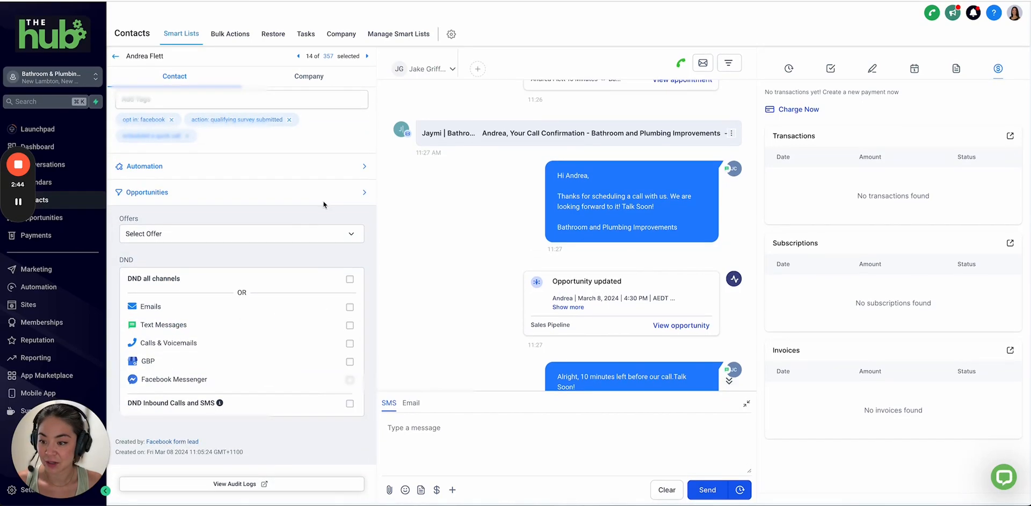
{"action": "left_click", "coordinate": [364, 192]}
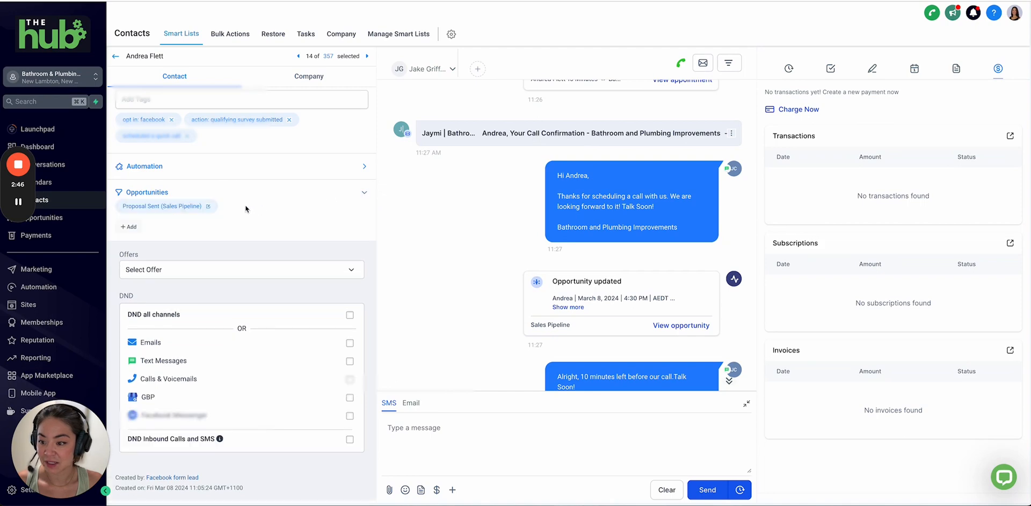
{"action": "left_click", "coordinate": [132, 226]}
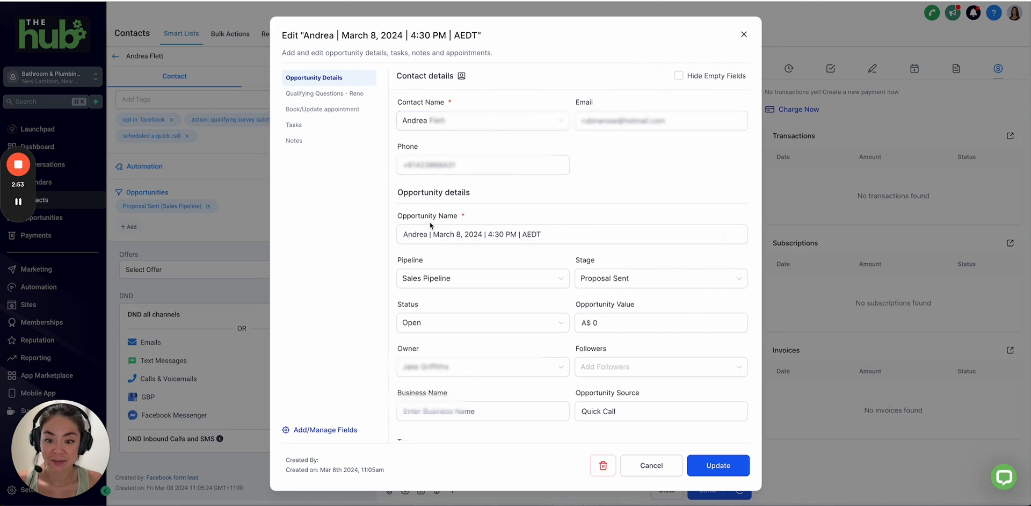
Examine the available pipeline stages for the opportunity, keeping Proposal Sent selected
{"action": "scroll", "coordinate": [479, 253], "scroll_direction": "down", "scroll_amount": 1}
{"action": "scroll", "coordinate": [478, 255], "scroll_direction": "down", "scroll_amount": 1}
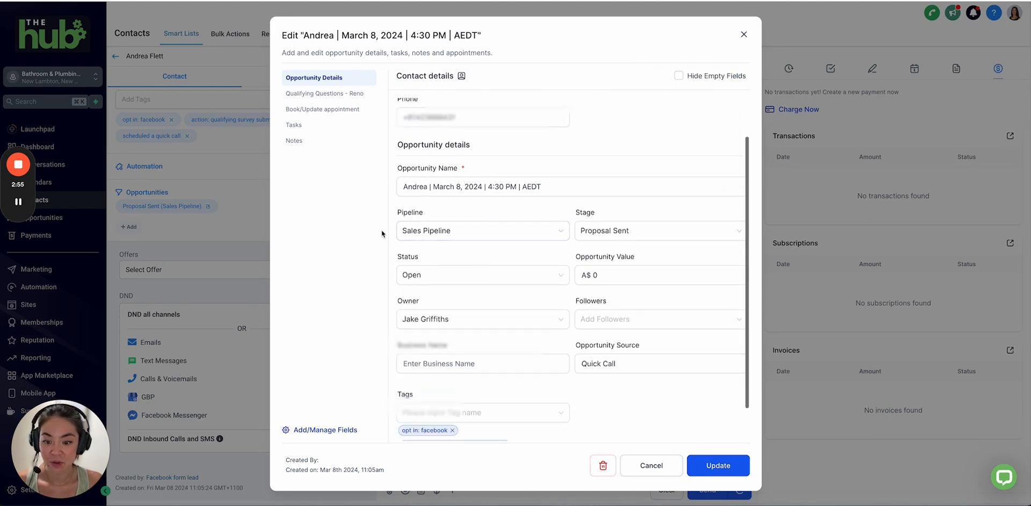
{"action": "left_click", "coordinate": [632, 231]}
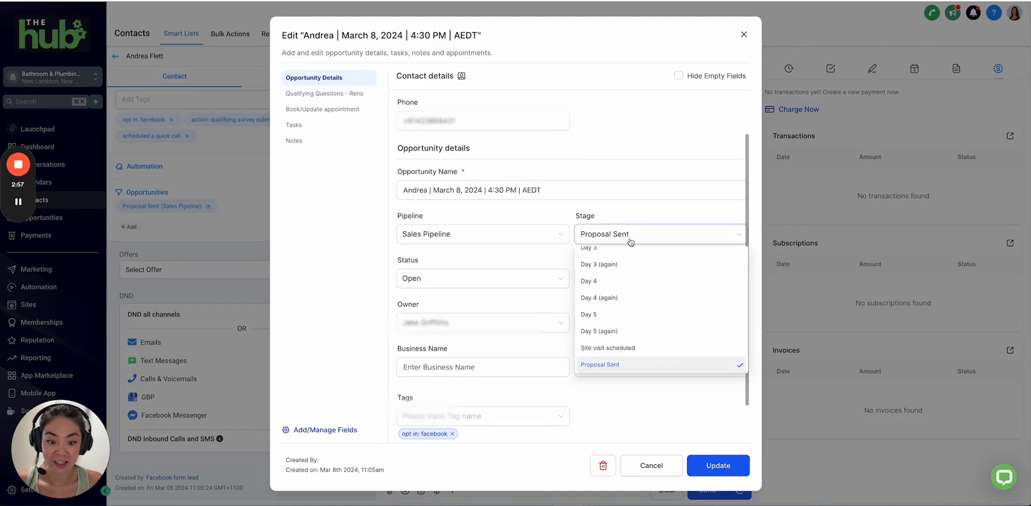
{"action": "scroll", "coordinate": [617, 283], "scroll_direction": "up", "scroll_amount": 5}
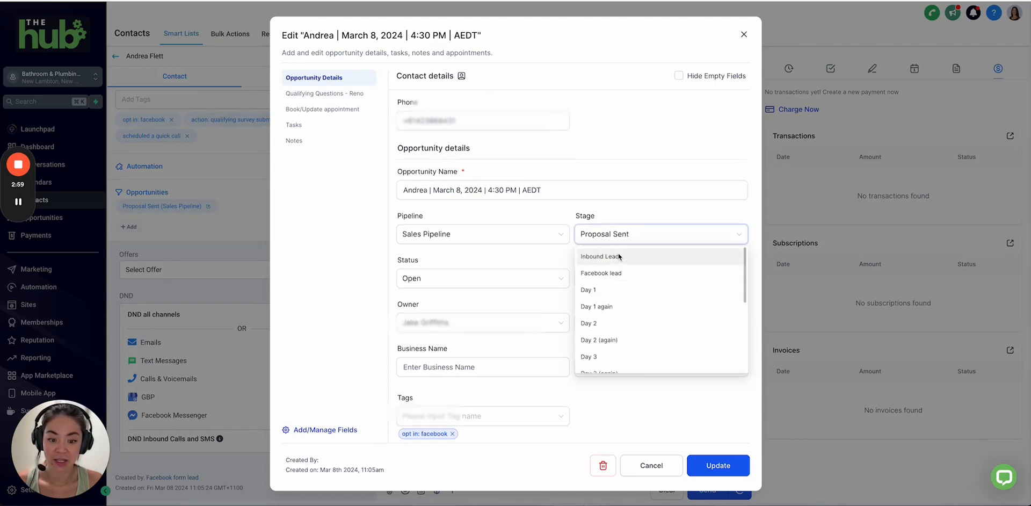
{"action": "left_click", "coordinate": [621, 212]}
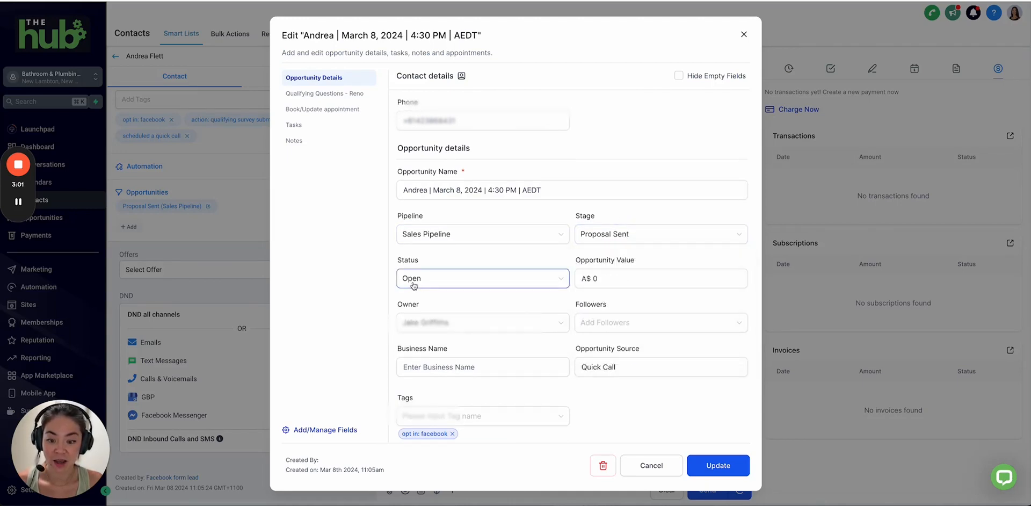
Examine the opportunity's status choices, value field and tags without changing them
{"action": "left_click", "coordinate": [482, 284]}
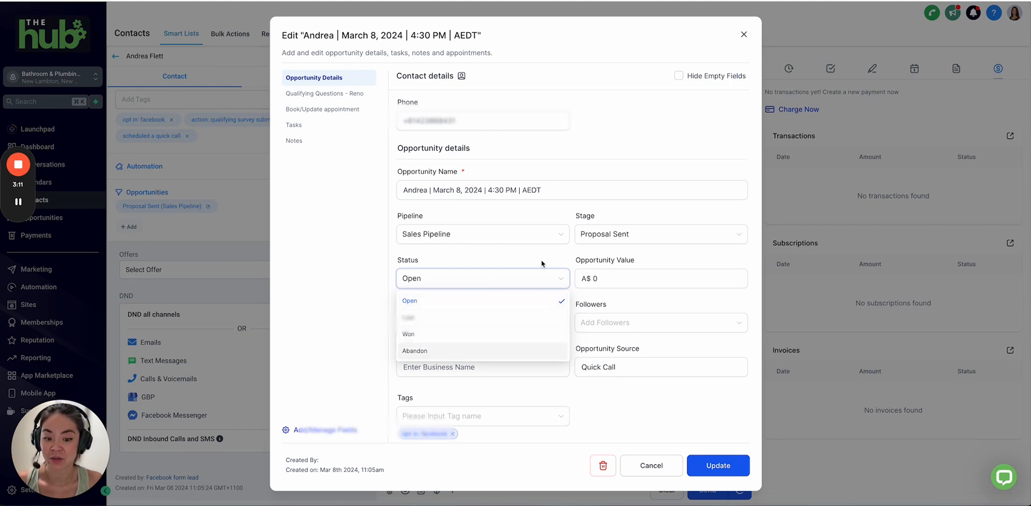
{"action": "left_click", "coordinate": [524, 259]}
{"action": "left_click", "coordinate": [603, 280]}
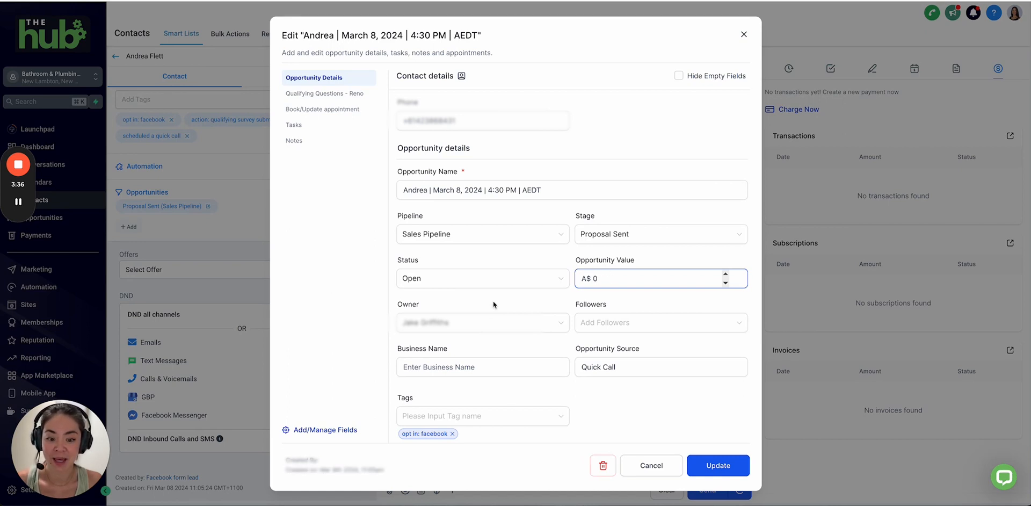
{"action": "left_click", "coordinate": [622, 405]}
{"action": "scroll", "coordinate": [620, 405], "scroll_direction": "down", "scroll_amount": 2}
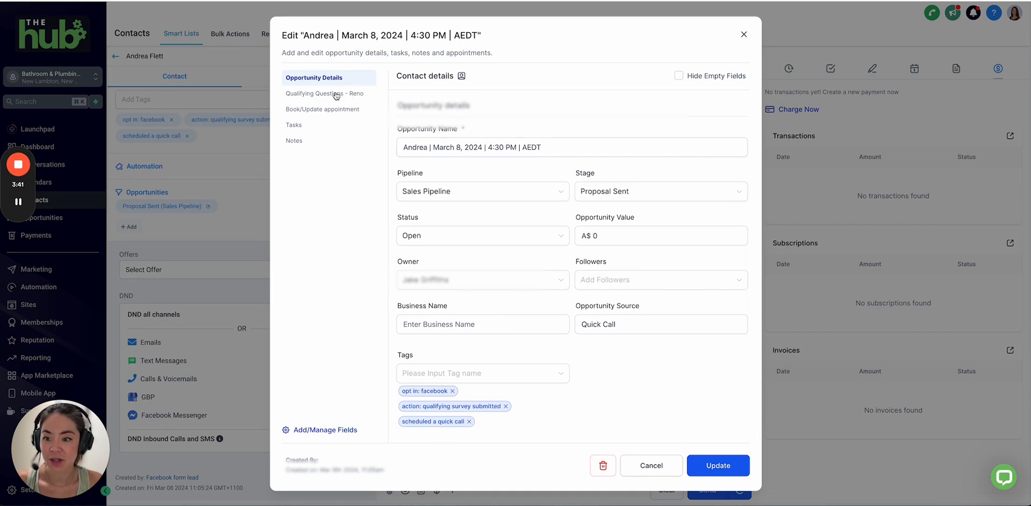
View the opportunity's appointment, tasks and notes sections, and close the opportunity
{"action": "left_click", "coordinate": [309, 115]}
{"action": "left_click", "coordinate": [295, 125]}
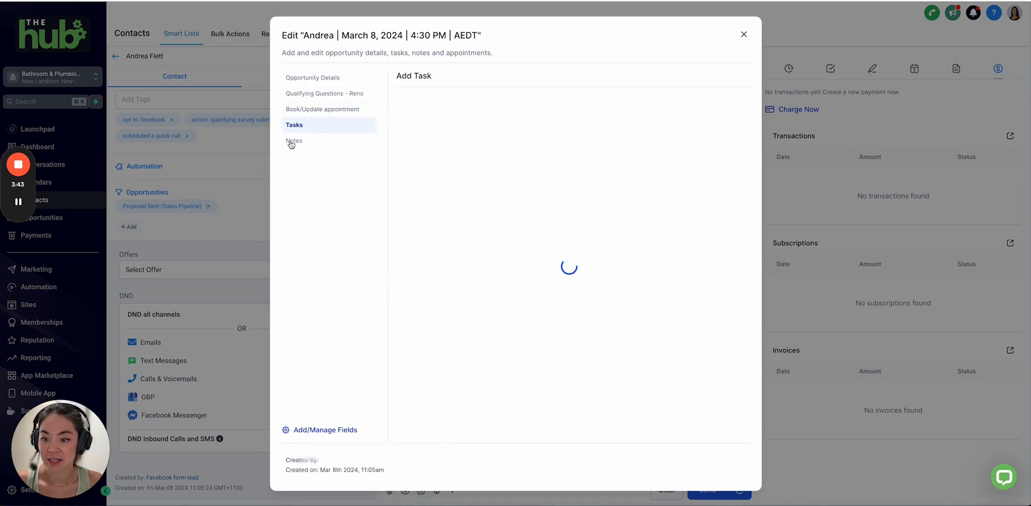
{"action": "left_click", "coordinate": [294, 140]}
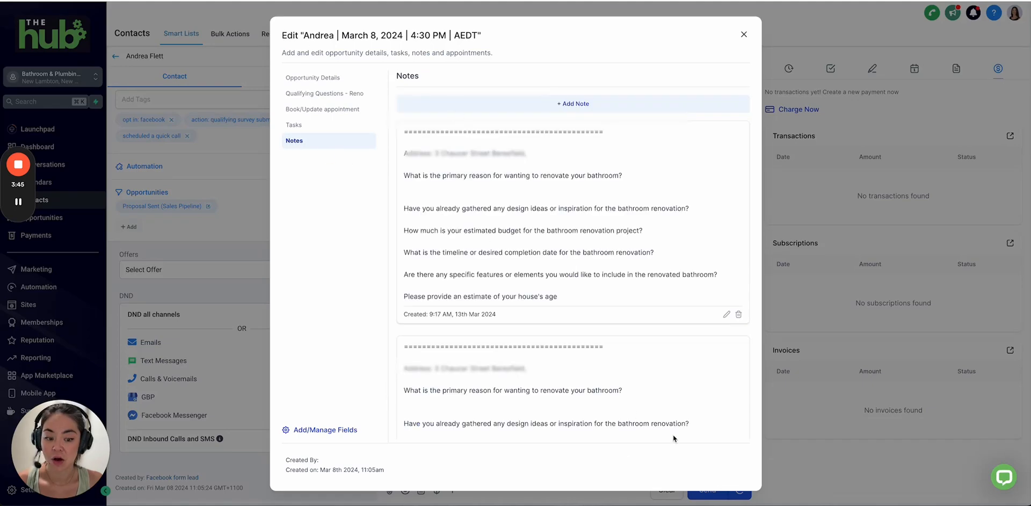
{"action": "left_click", "coordinate": [744, 35]}
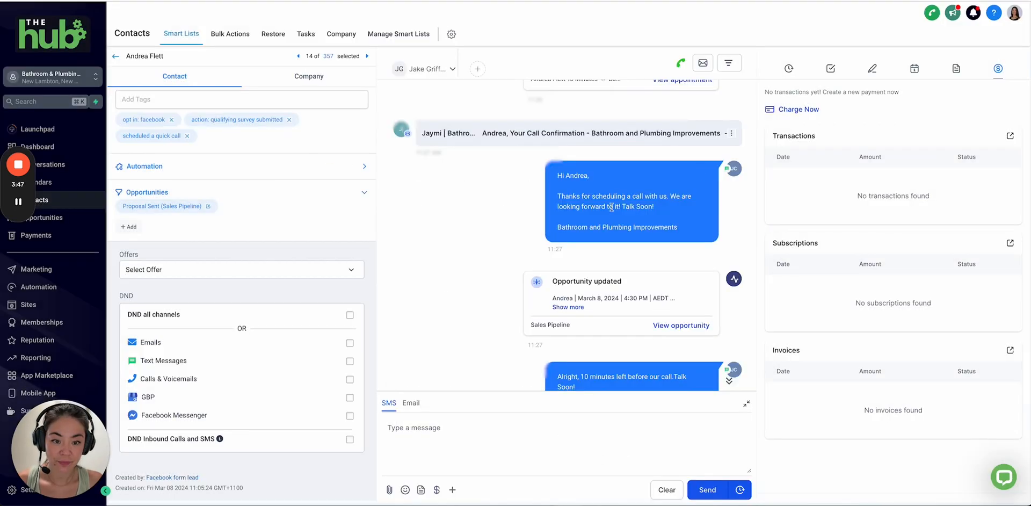
In the Sales Pipeline opportunities, set the Facebook test lead's stage to Day 1 and save the update
{"action": "left_click", "coordinate": [58, 219]}
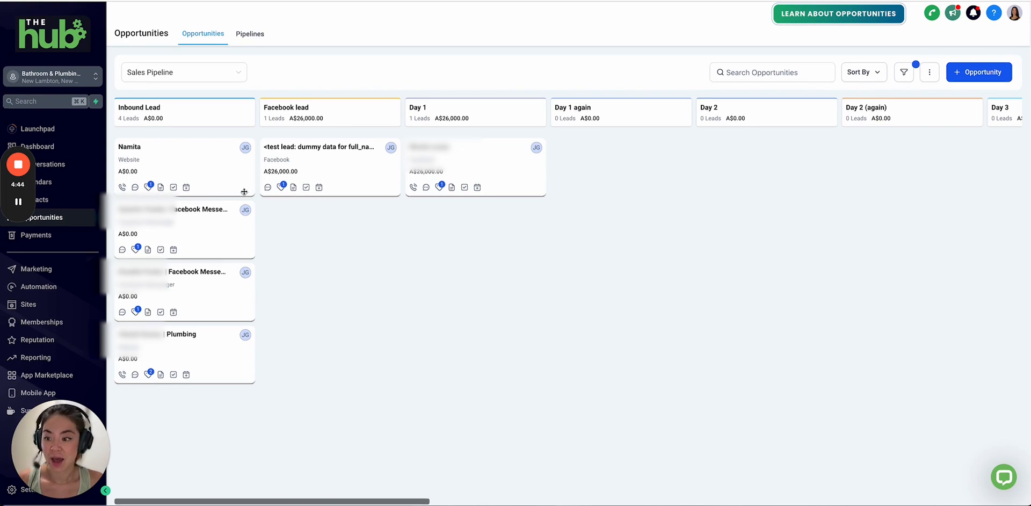
{"action": "left_click", "coordinate": [337, 169]}
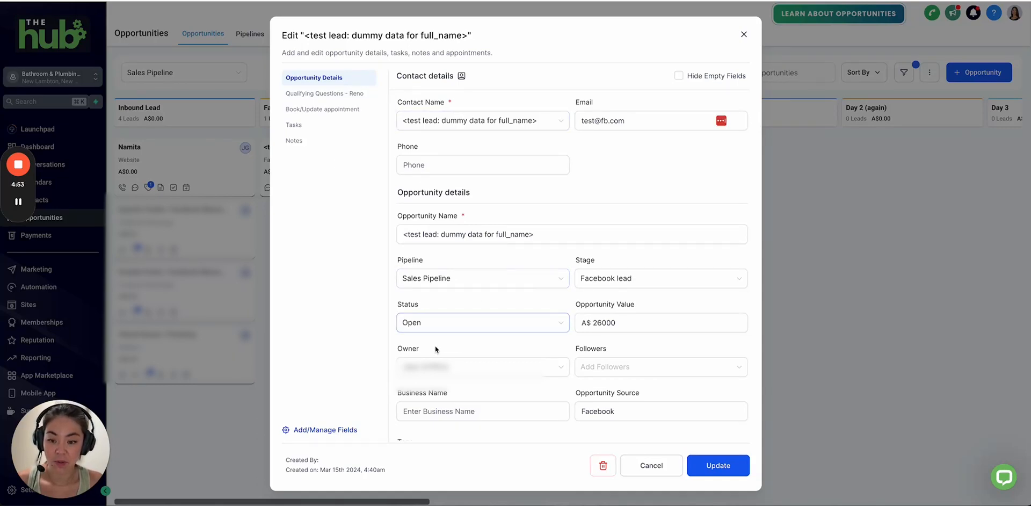
{"action": "left_click", "coordinate": [635, 279]}
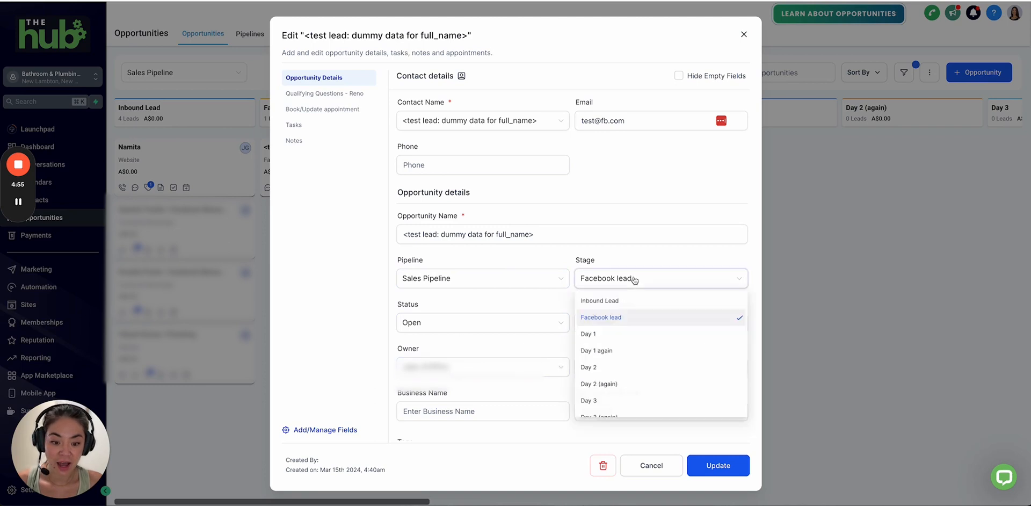
{"action": "left_click", "coordinate": [597, 335]}
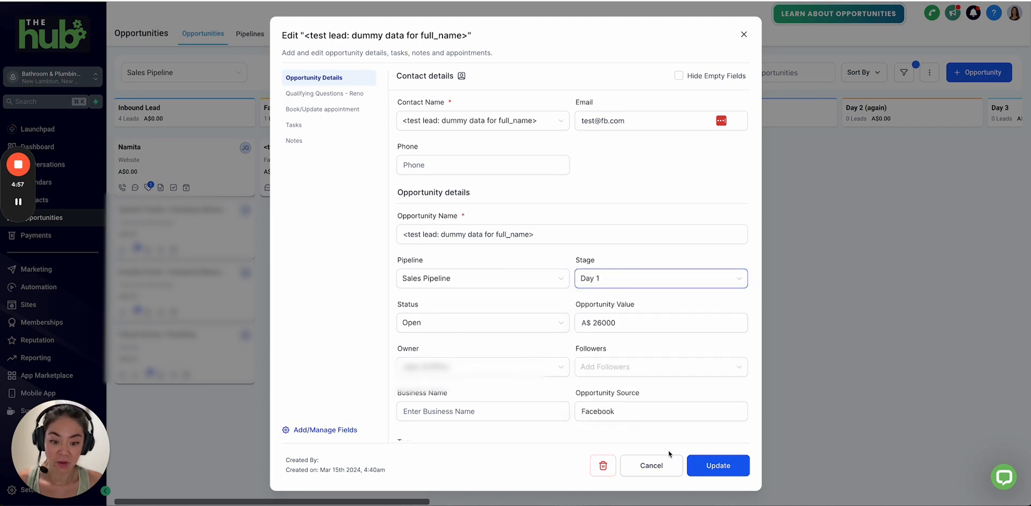
{"action": "left_click", "coordinate": [717, 465]}
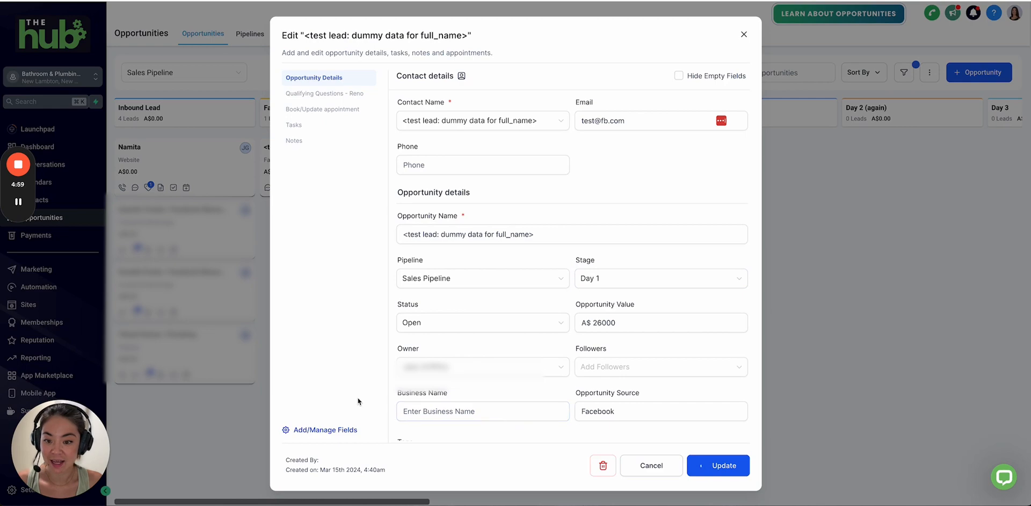
Close the opportunity editor and move the Facebook test lead's card to the Day 1 again stage
{"action": "left_click", "coordinate": [744, 34]}
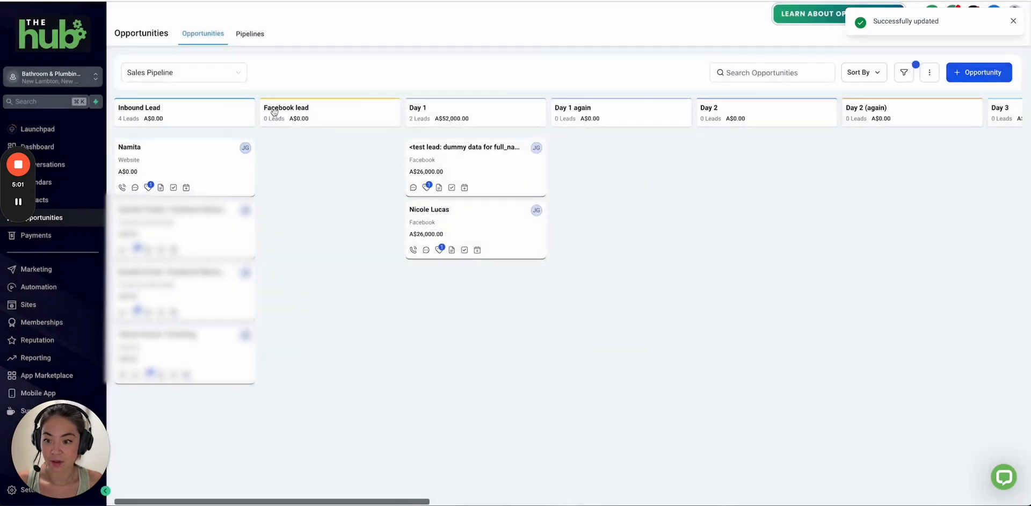
{"action": "left_click_drag", "start_coordinate": [465, 160], "coordinate": [612, 157]}
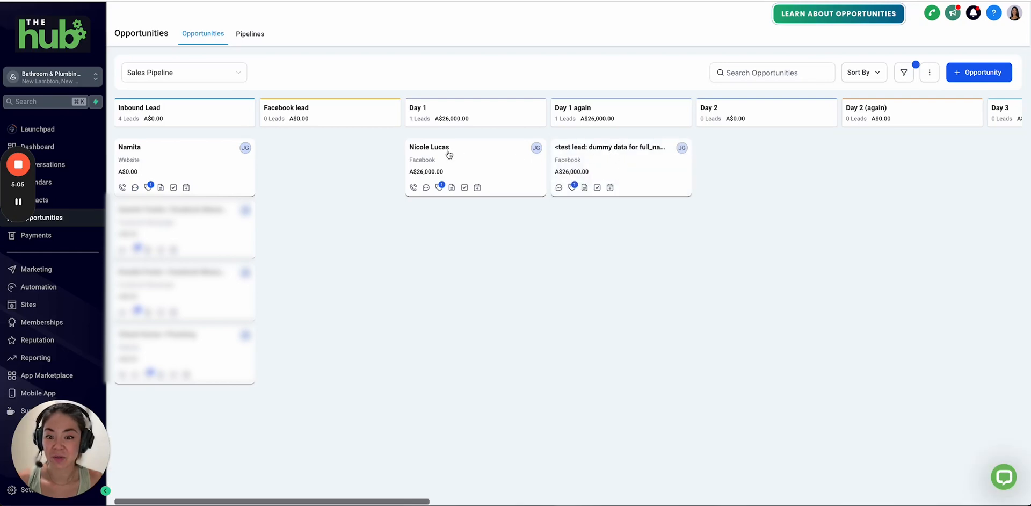
Reopen the Facebook test lead's opportunity, examine its status choices and close it without saving changes
{"action": "left_click", "coordinate": [616, 166]}
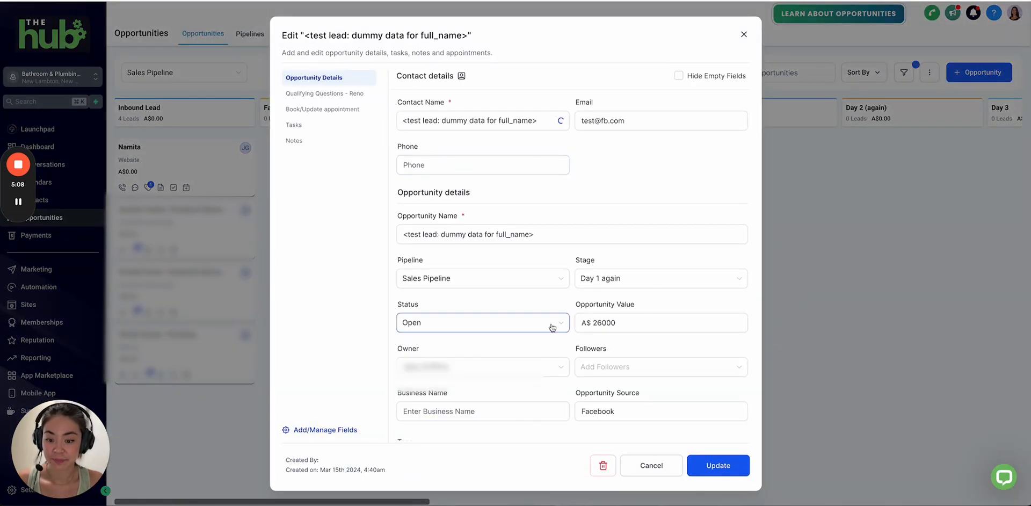
{"action": "left_click", "coordinate": [553, 326]}
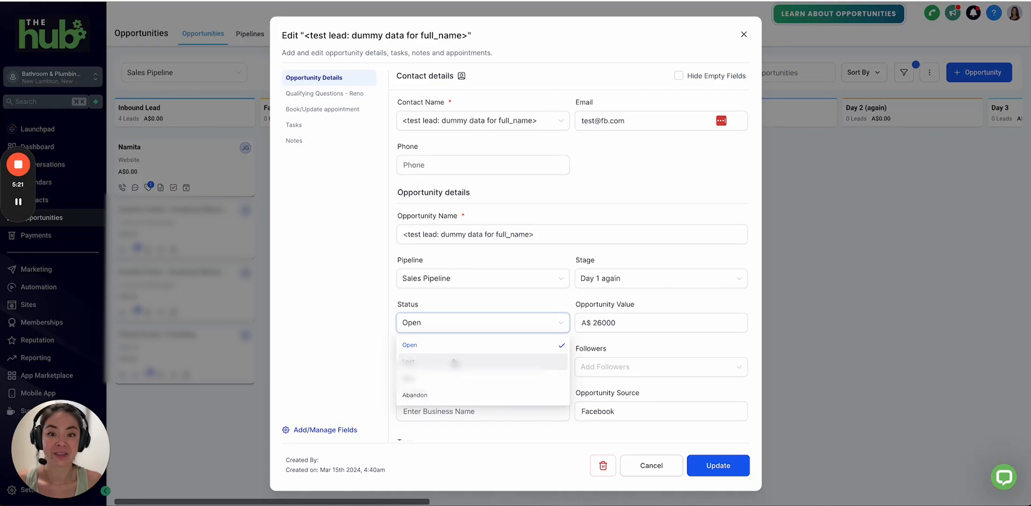
{"action": "left_click", "coordinate": [647, 470]}
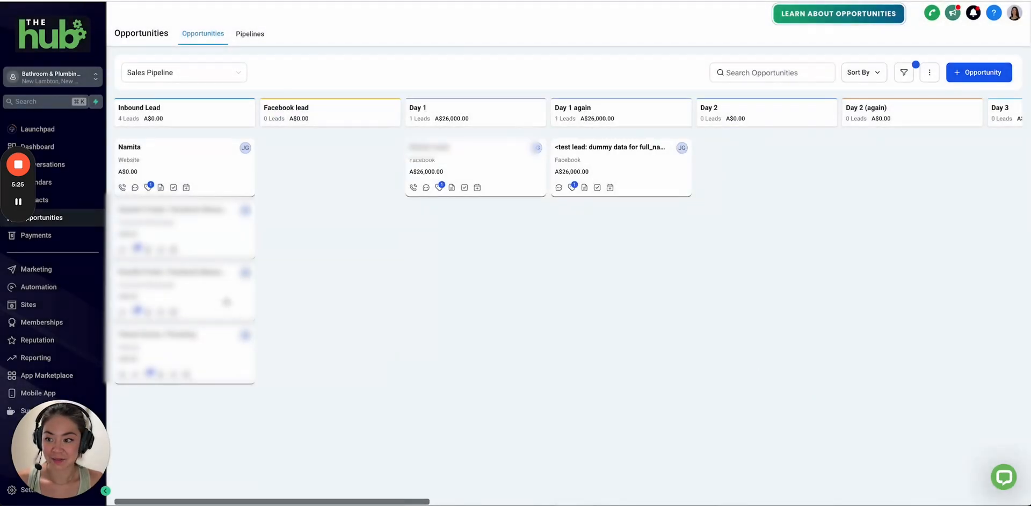
Move the Facebook test lead's card to the Day 2 stage and look over the further stages of the Sales Pipeline
{"action": "left_click_drag", "start_coordinate": [643, 163], "coordinate": [753, 164]}
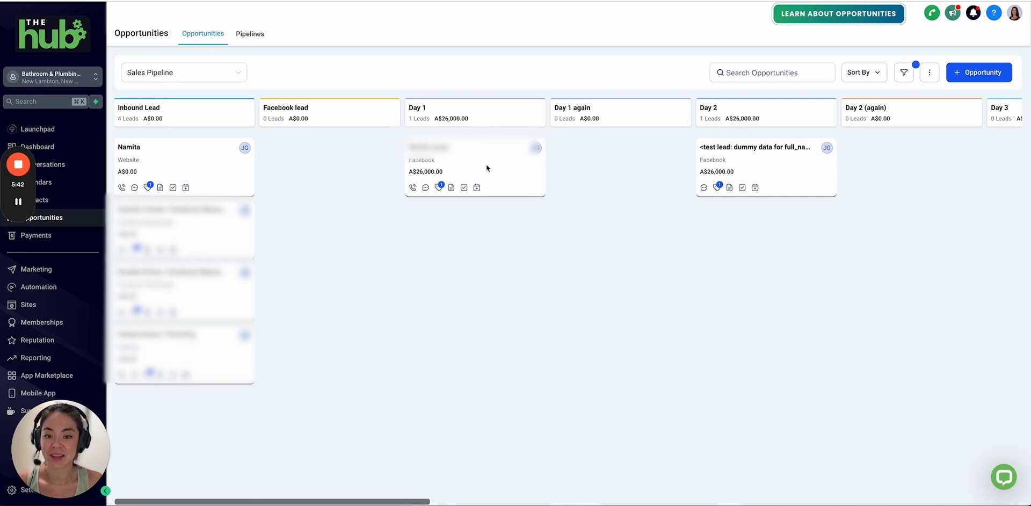
{"action": "scroll", "coordinate": [791, 166], "scroll_direction": "right", "scroll_amount": 3}
{"action": "scroll", "coordinate": [756, 169], "scroll_direction": "right", "scroll_amount": 10}
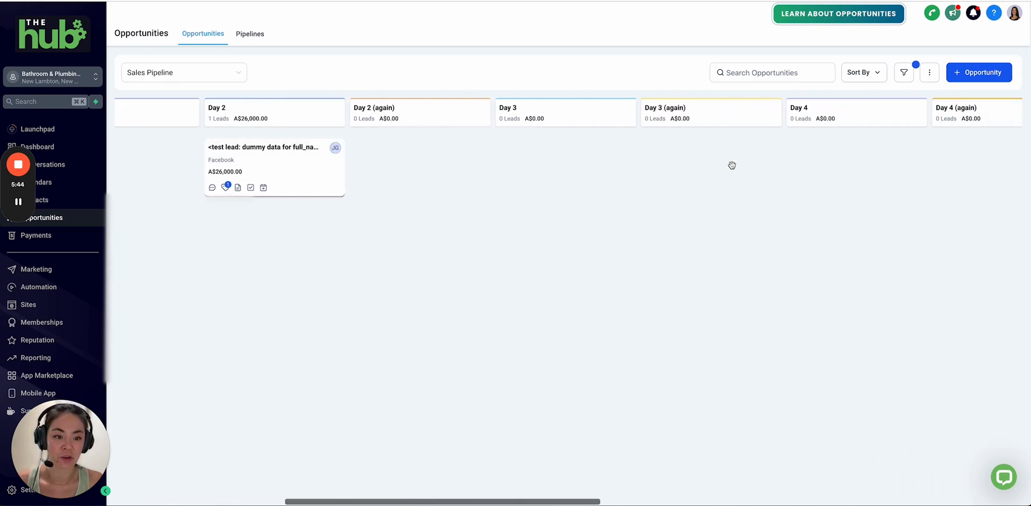
{"action": "scroll", "coordinate": [674, 166], "scroll_direction": "left", "scroll_amount": 12}
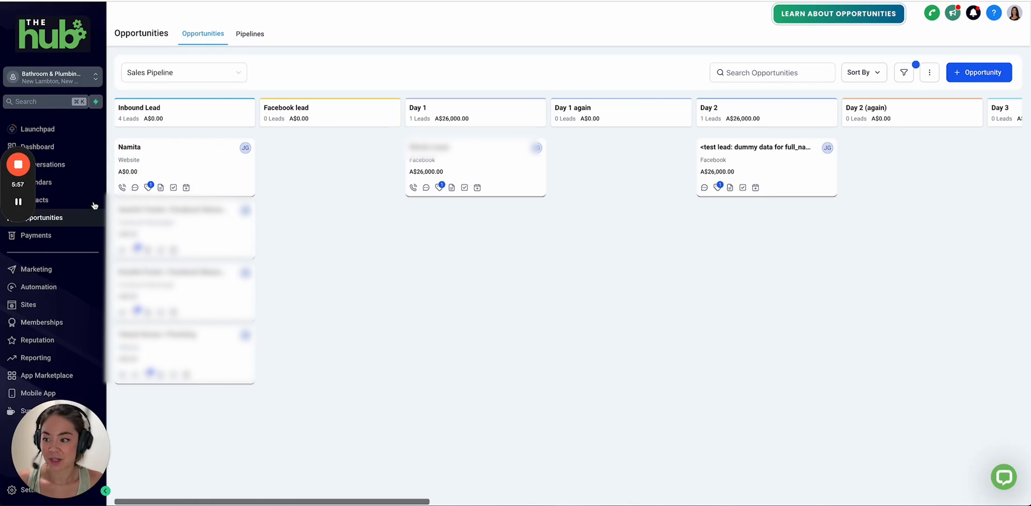
In Conversations, open an unread contact's email thread and view the contact's appointments and contact details
{"action": "left_click", "coordinate": [55, 166]}
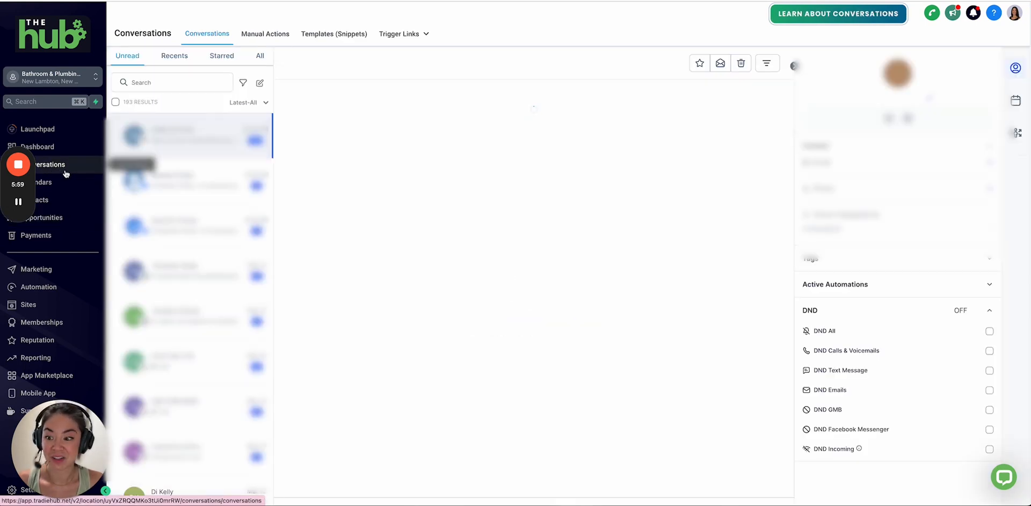
{"action": "scroll", "coordinate": [178, 341], "scroll_direction": "down", "scroll_amount": 5}
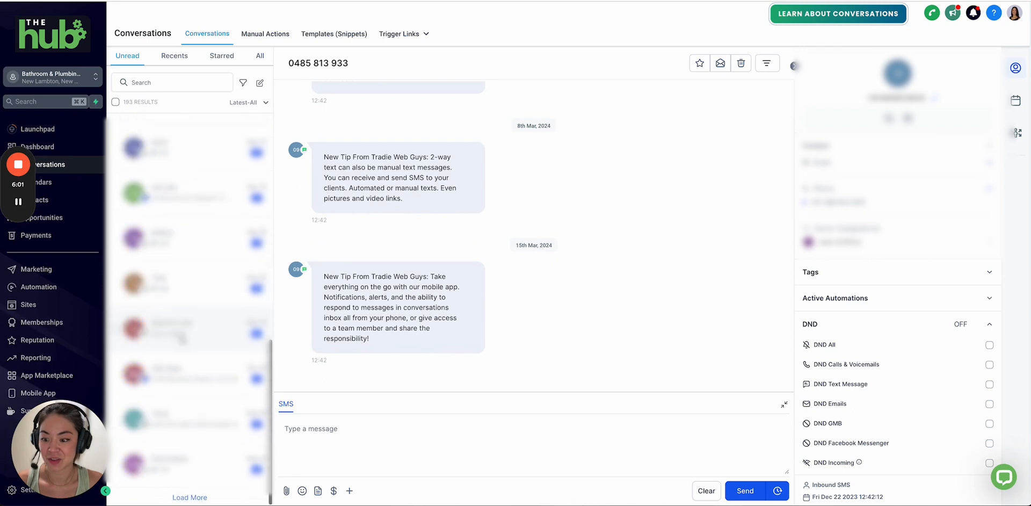
{"action": "left_click", "coordinate": [203, 408]}
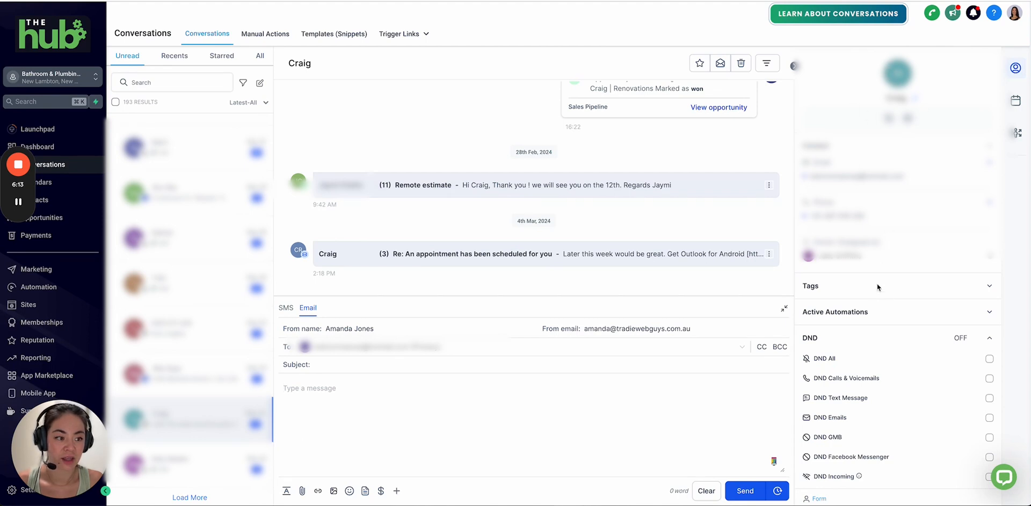
{"action": "left_click", "coordinate": [1015, 100]}
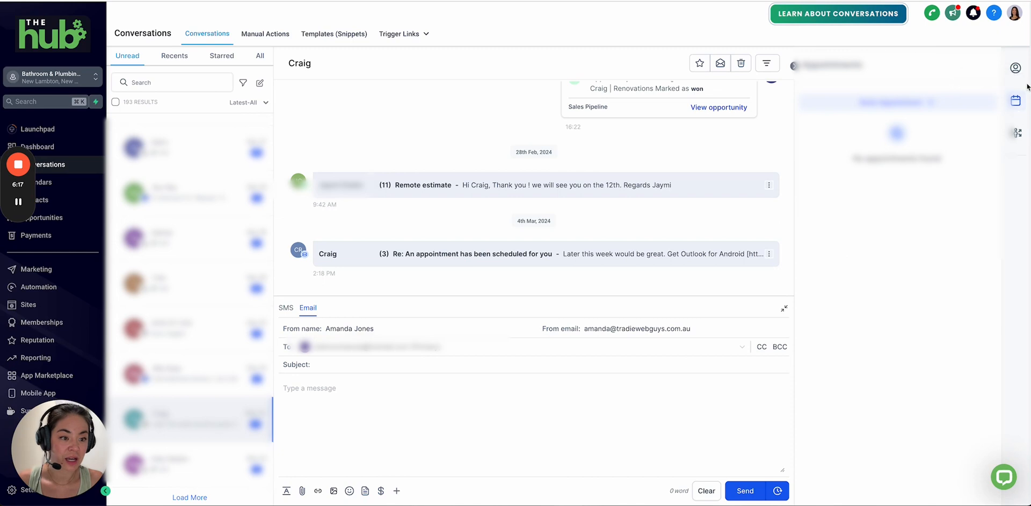
{"action": "left_click", "coordinate": [1016, 67]}
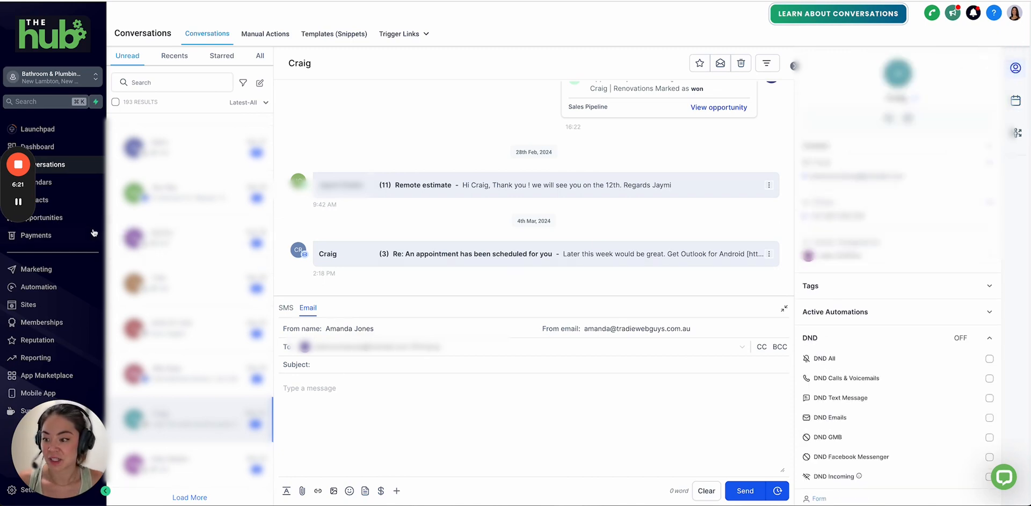
Revisit the Opportunities board and the Calendars week view, and open the Contacts list
{"action": "left_click", "coordinate": [71, 219]}
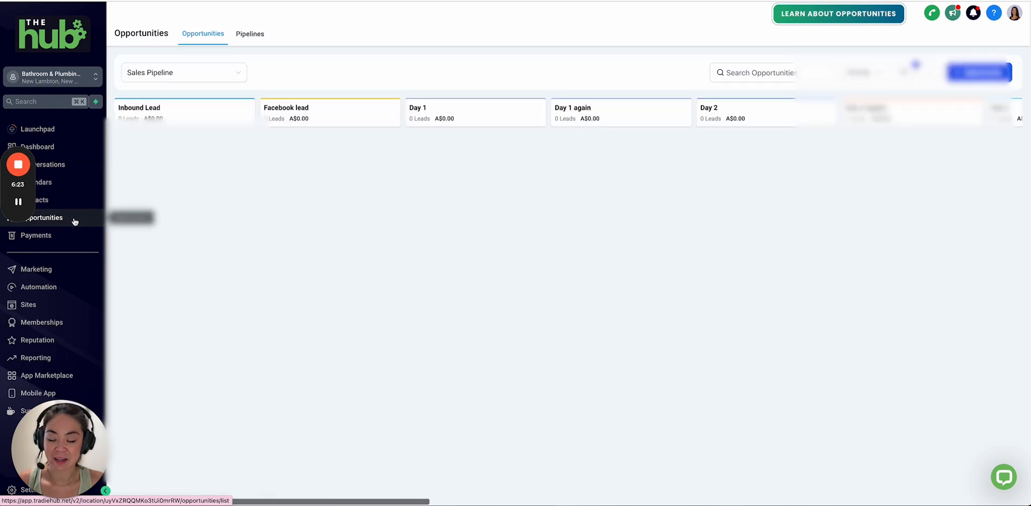
{"action": "left_click", "coordinate": [62, 183]}
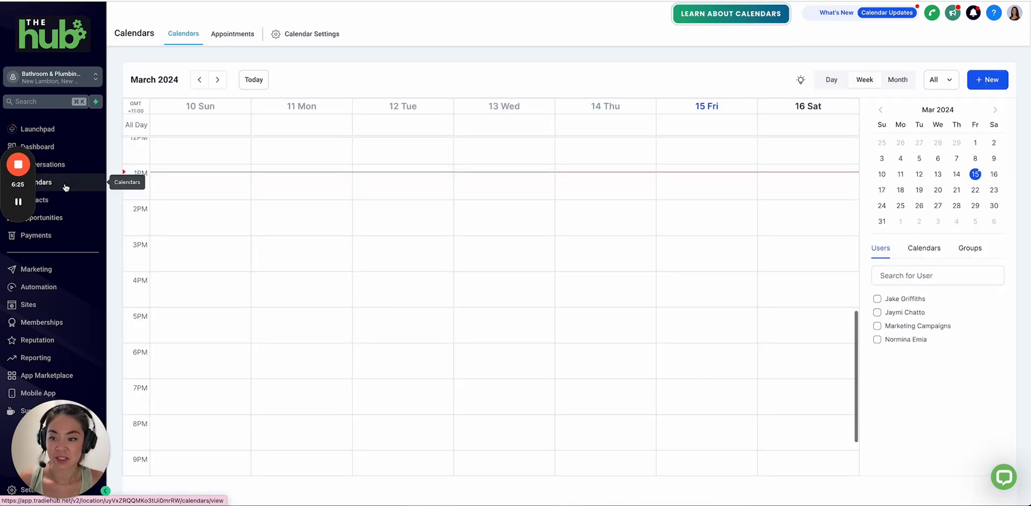
{"action": "left_click", "coordinate": [60, 201]}
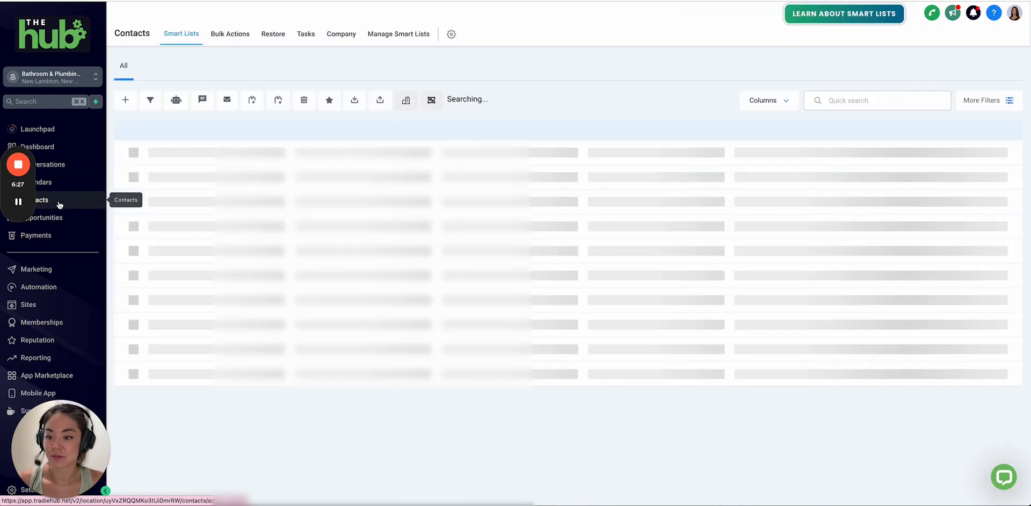